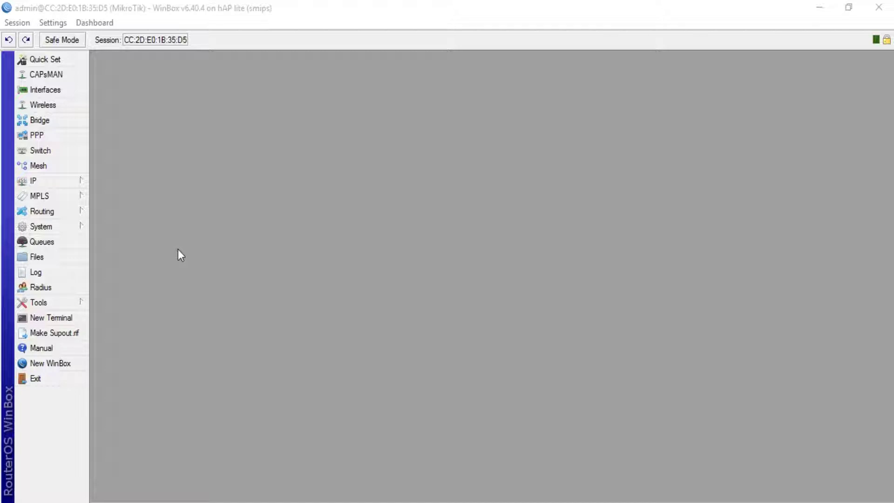
Create a new simple queue and name it FOR FRONT OFFICE
{"action": "left_click", "coordinate": [59, 241]}
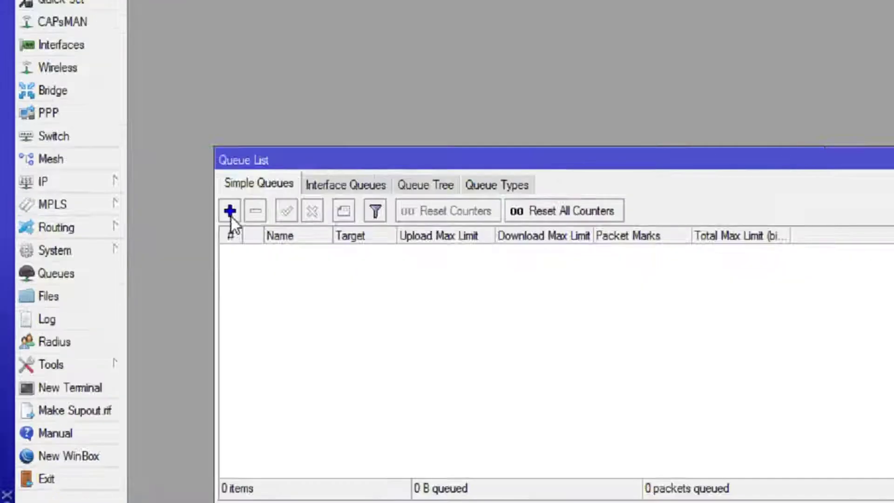
{"action": "left_click", "coordinate": [158, 201]}
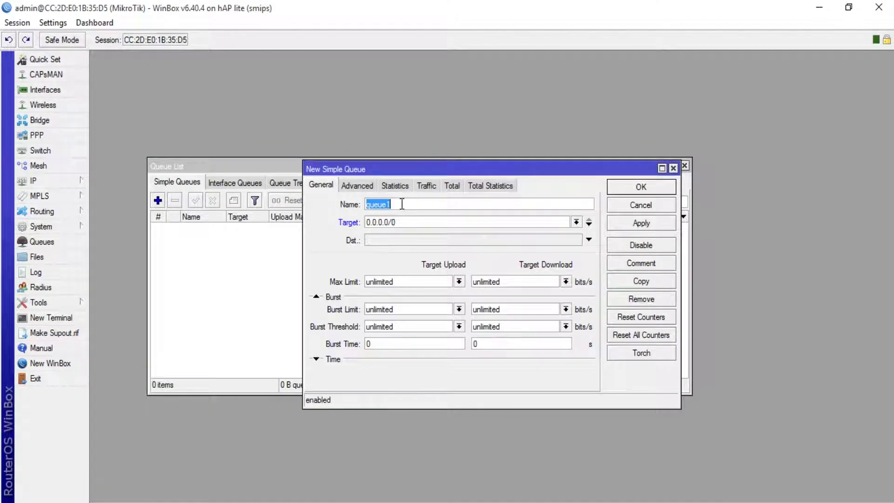
{"action": "key", "text": "BackSpace"}
{"action": "type", "text": "FOR FRONT OFFIV"}
{"action": "key", "text": "BackSpace"}
{"action": "type", "text": "ICE"}
Bring up the router's IP address list, place it clear of the queue dialog and examine the wlan2 network entry
{"action": "left_click", "coordinate": [58, 180]}
{"action": "left_click", "coordinate": [147, 191]}
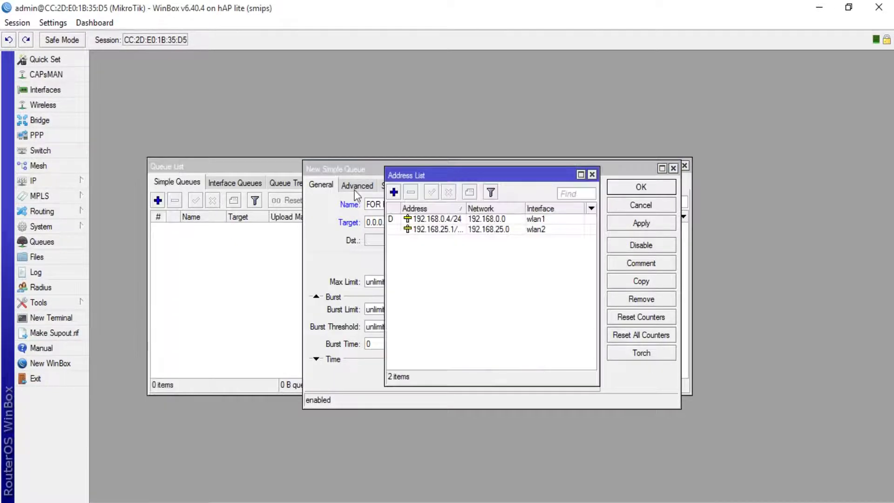
{"action": "left_click_drag", "start_coordinate": [412, 182], "coordinate": [762, 122]}
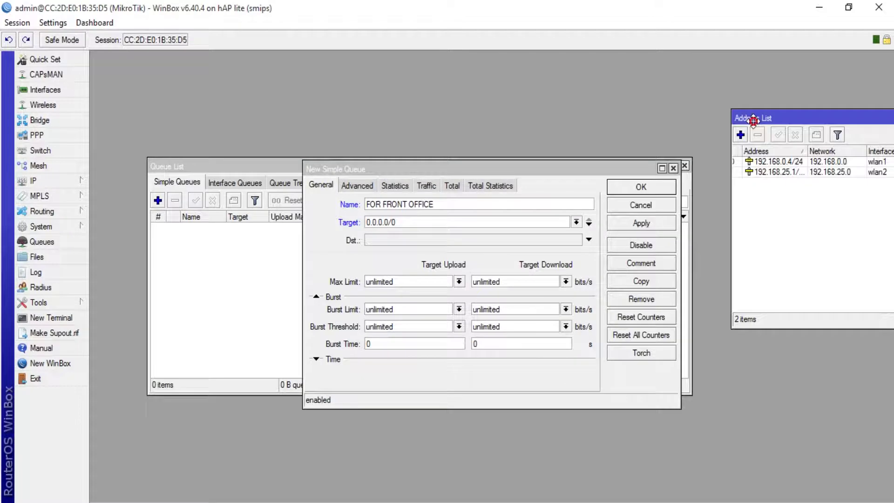
{"action": "left_click", "coordinate": [781, 171]}
{"action": "left_click_drag", "start_coordinate": [817, 122], "coordinate": [714, 65]}
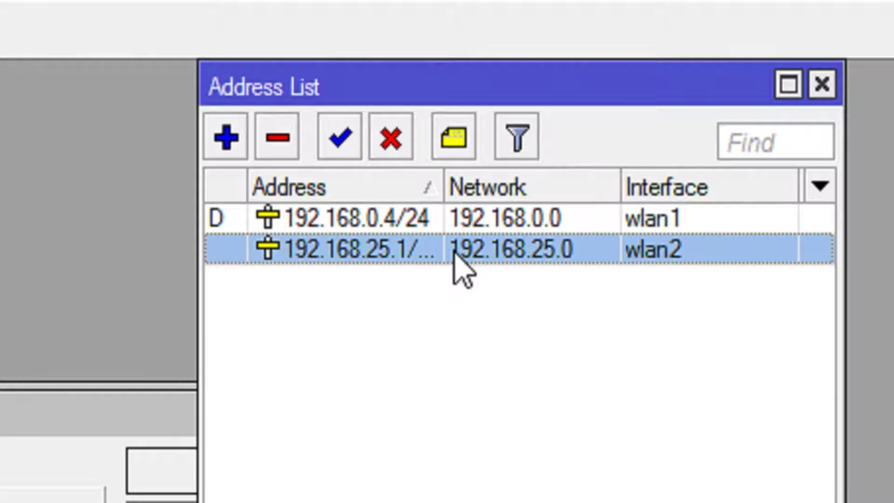
{"action": "left_click_drag", "start_coordinate": [442, 179], "coordinate": [482, 190]}
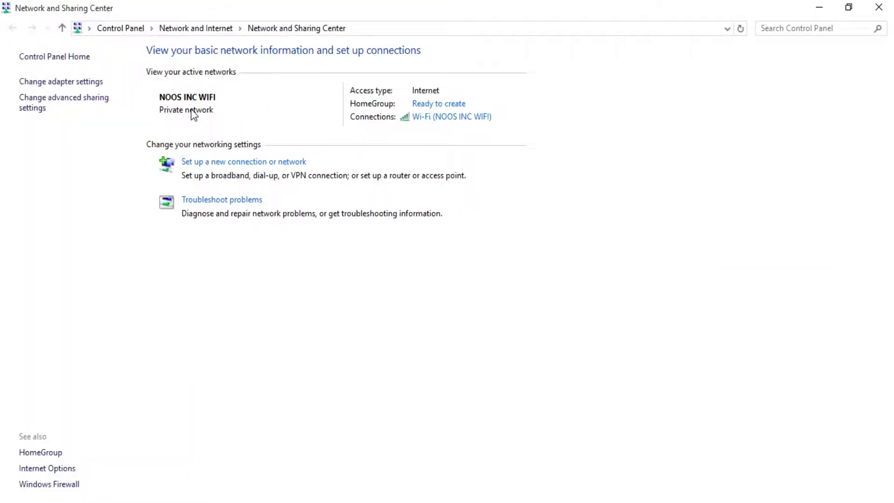
In Windows Network and Sharing Center, check the Wi-Fi adapter's IPv4 address in its connection details, and close the network windows
{"action": "left_click", "coordinate": [82, 81]}
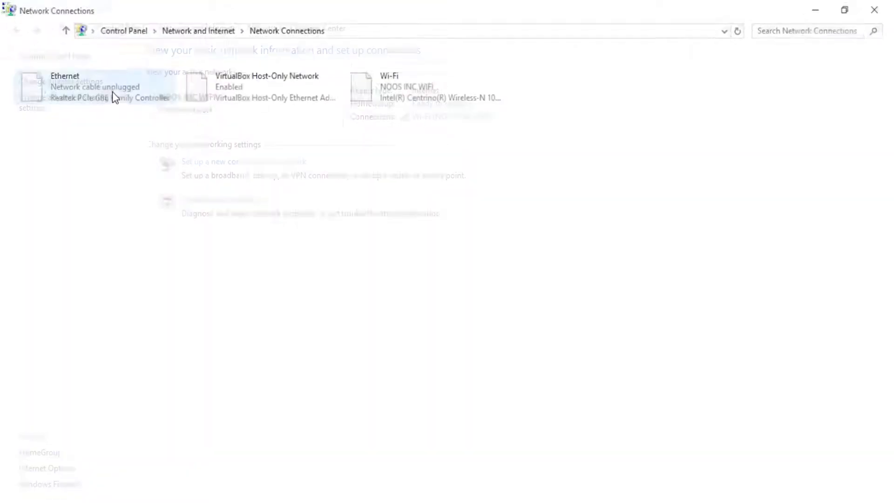
{"action": "double_click", "coordinate": [390, 100]}
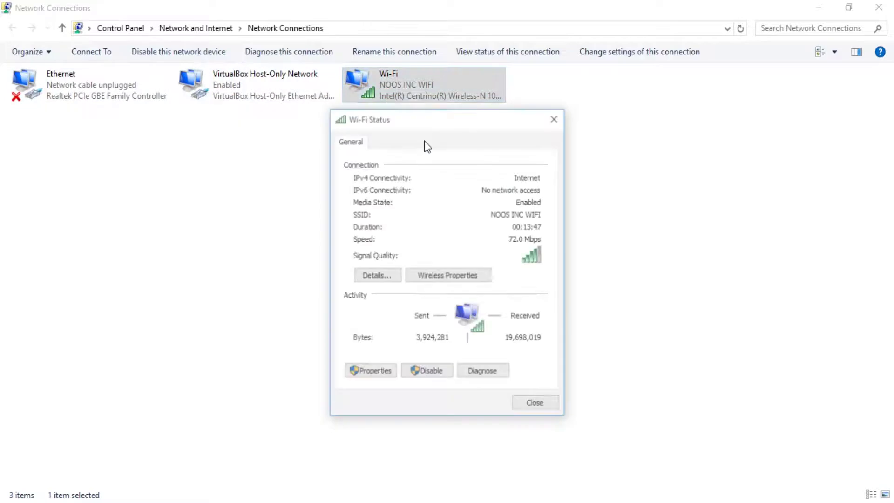
{"action": "left_click", "coordinate": [377, 273]}
{"action": "left_click", "coordinate": [474, 241]}
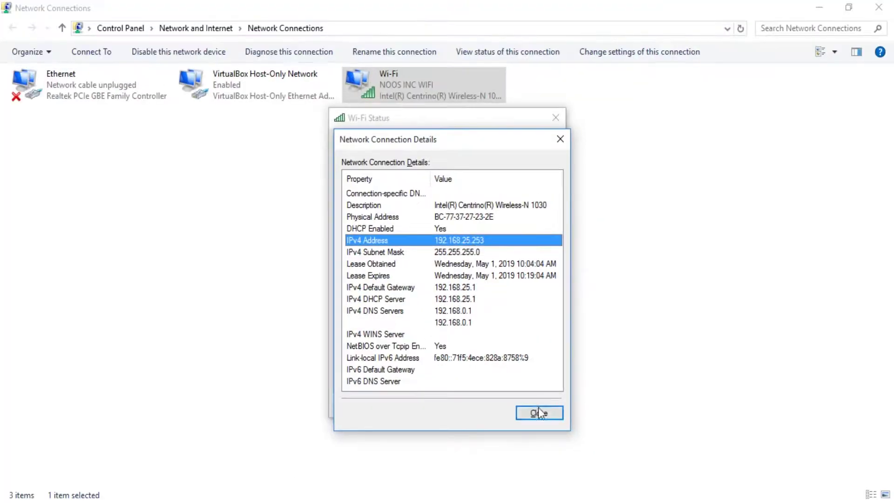
{"action": "left_click", "coordinate": [538, 408]}
{"action": "left_click", "coordinate": [536, 405]}
{"action": "left_click", "coordinate": [879, 7]}
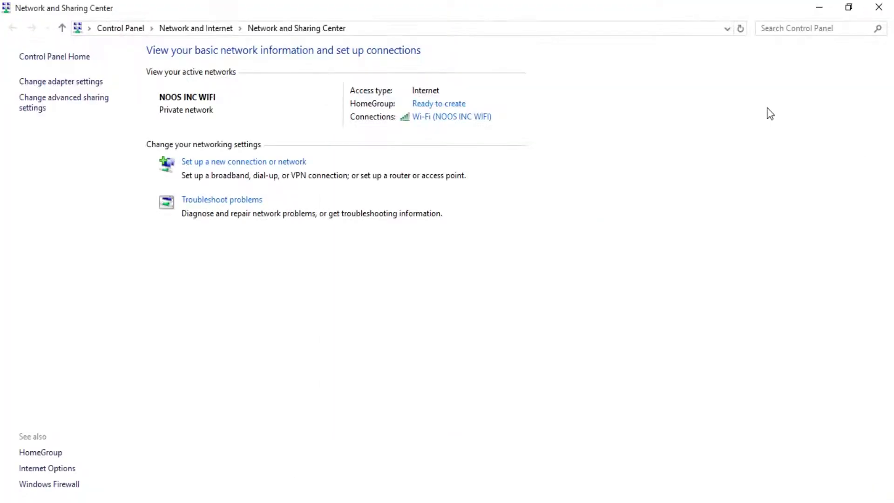
{"action": "left_click", "coordinate": [878, 7]}
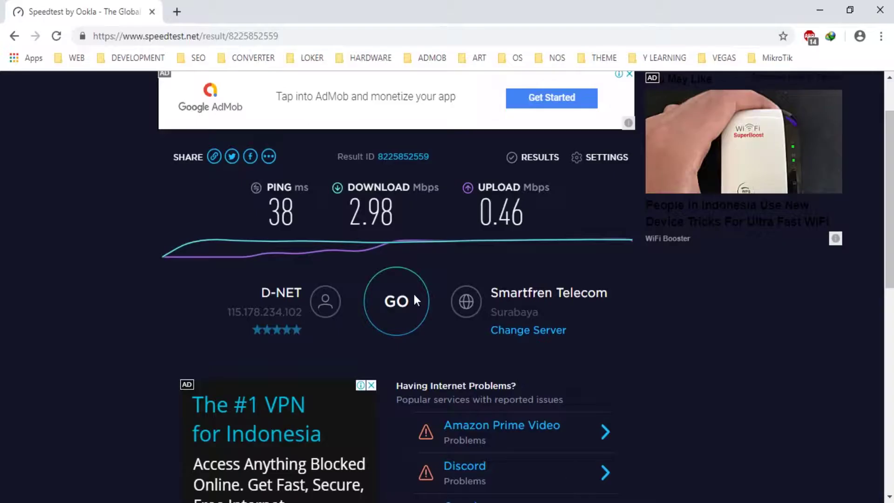
Switch to Speedtest in the browser and run a speed test with no queue limit applied
{"action": "left_click", "coordinate": [398, 311]}
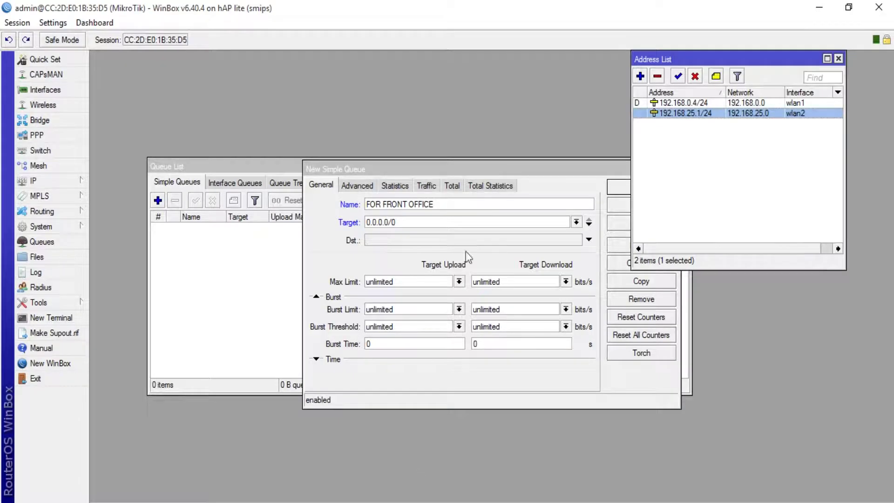
Back in WinBox, set the new queue's target to wlan2 and leave its destination empty
{"action": "left_click", "coordinate": [576, 222]}
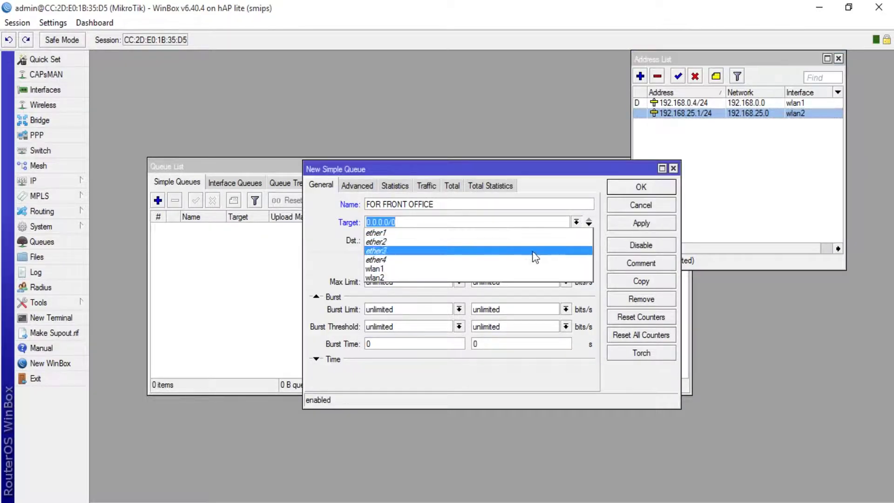
{"action": "left_click", "coordinate": [521, 272]}
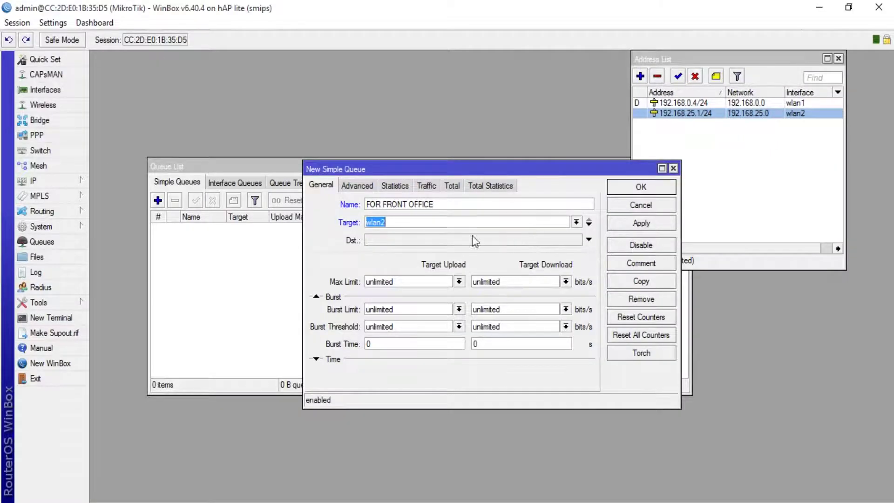
{"action": "left_click", "coordinate": [448, 239]}
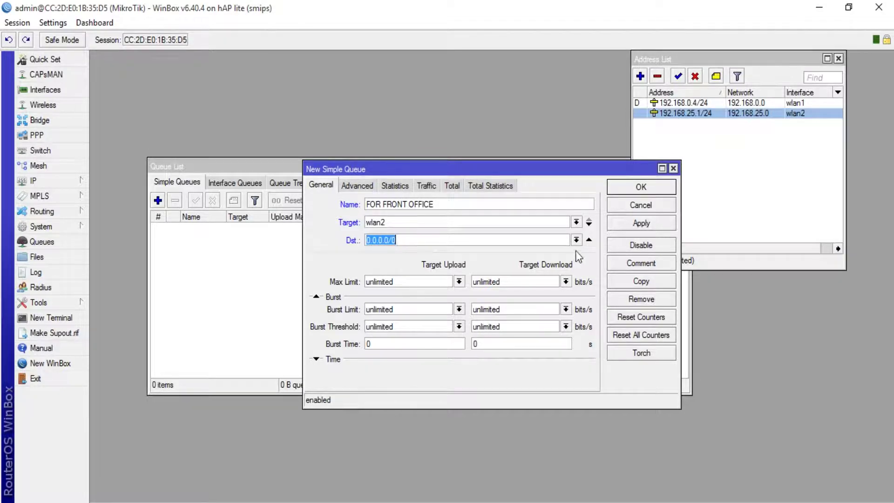
{"action": "left_click", "coordinate": [589, 240]}
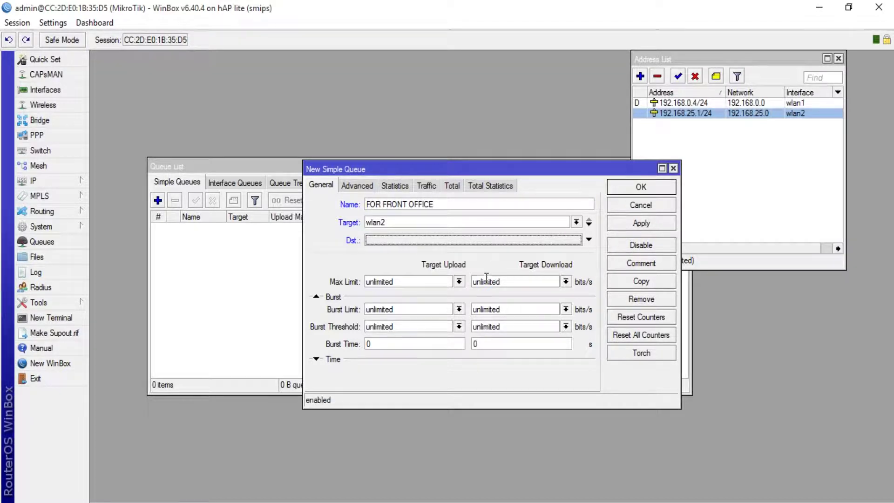
Set the queue's Max Limit to 2M for both target upload and target download
{"action": "left_click", "coordinate": [460, 282]}
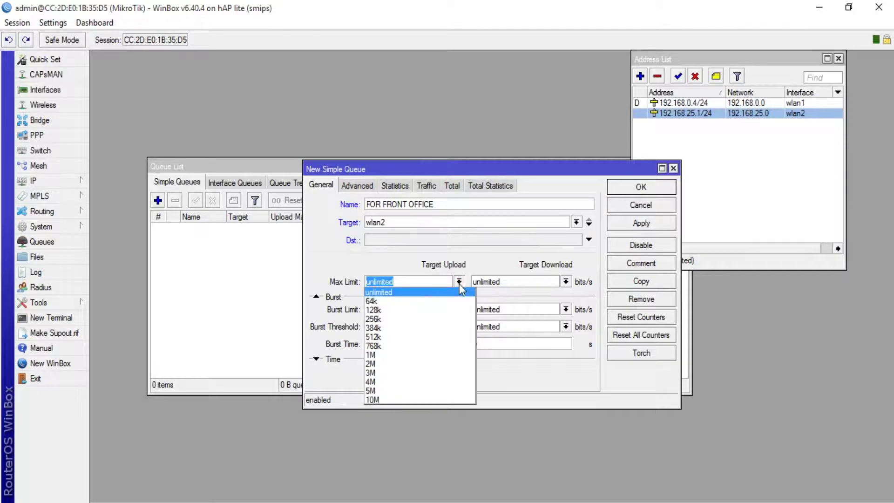
{"action": "left_click", "coordinate": [431, 363]}
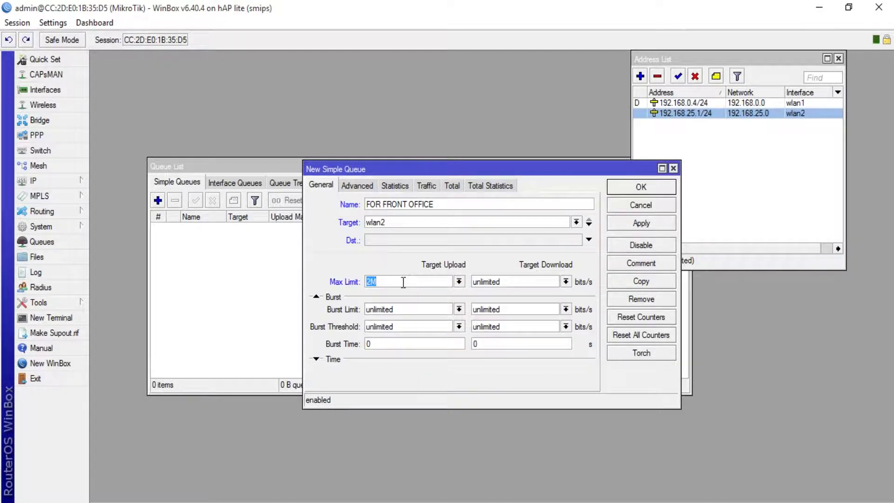
{"action": "left_click", "coordinate": [565, 281]}
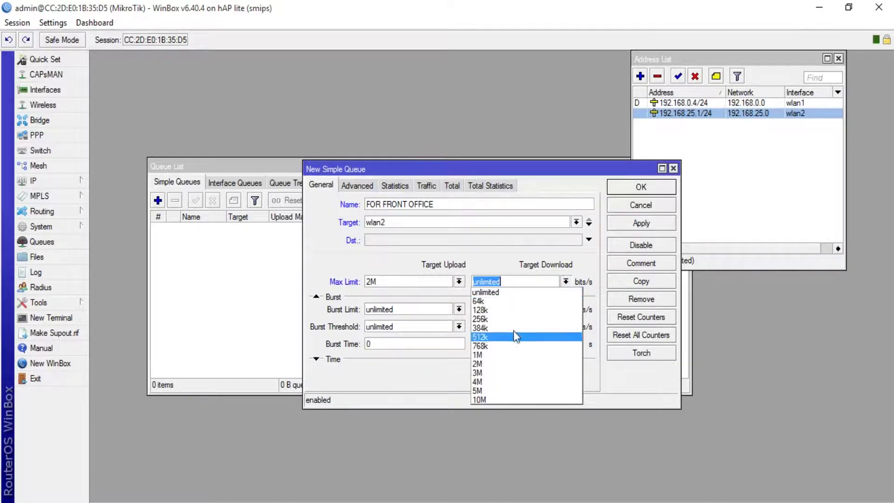
{"action": "left_click", "coordinate": [507, 364]}
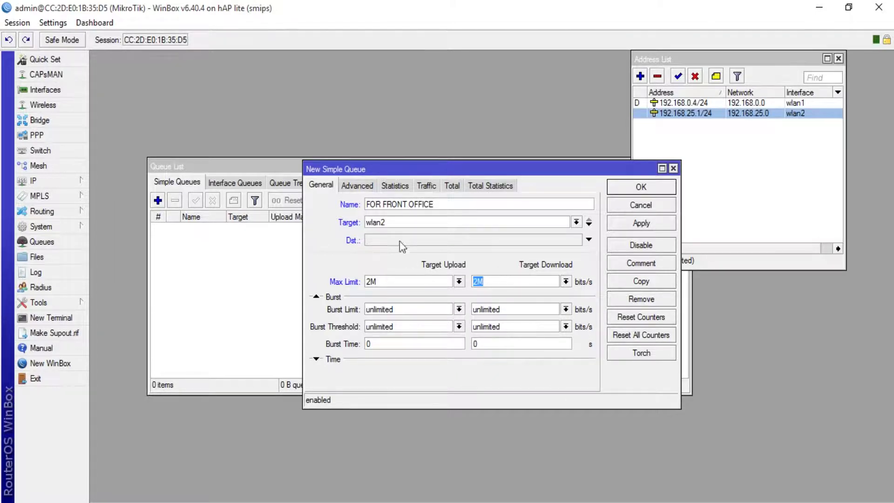
Set the queue's advanced Limit At value to 512k for both target upload and target download
{"action": "left_click", "coordinate": [358, 186]}
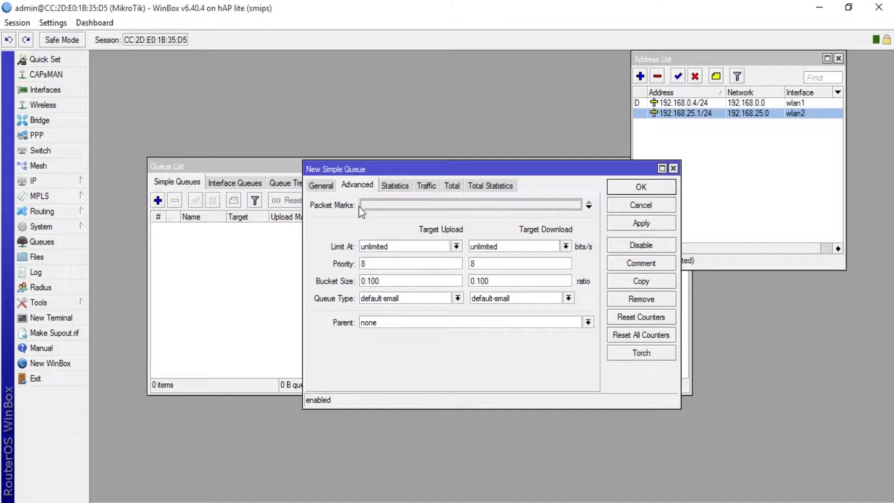
{"action": "left_click", "coordinate": [457, 247]}
{"action": "left_click", "coordinate": [391, 301]}
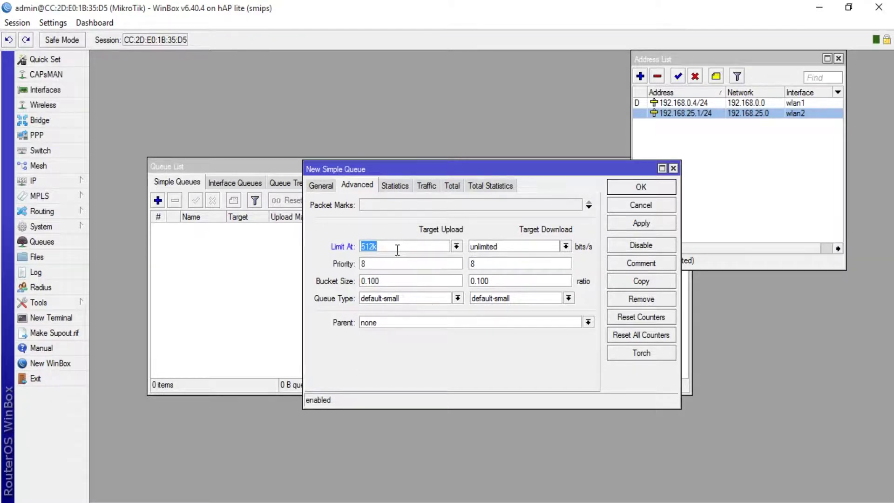
{"action": "left_click", "coordinate": [565, 246]}
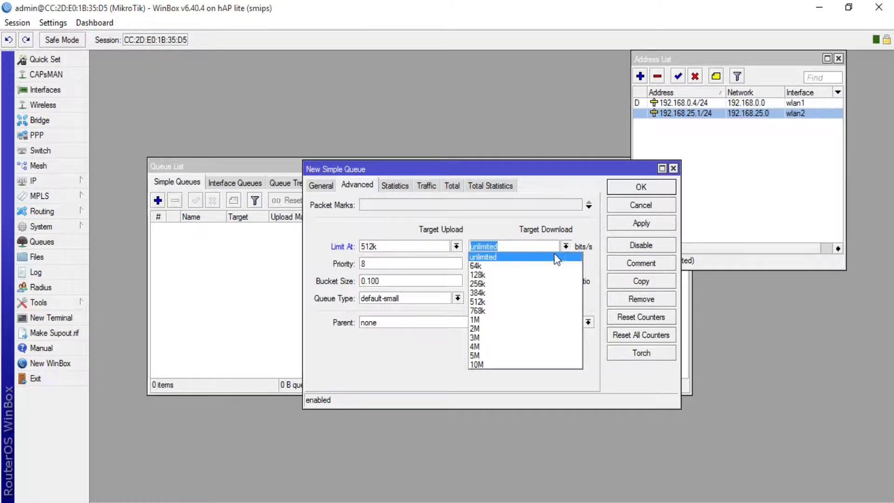
{"action": "left_click", "coordinate": [536, 302]}
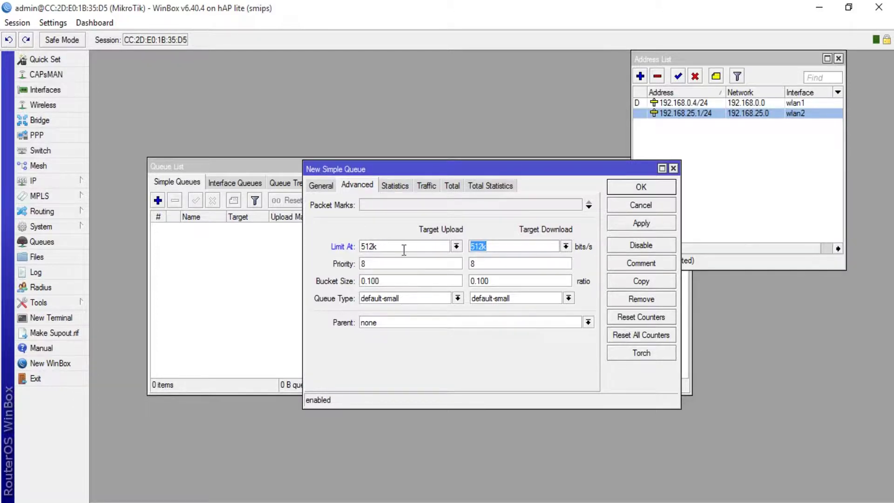
Review the queue's general and advanced settings, apply them and close the queue dialog
{"action": "left_click", "coordinate": [326, 184]}
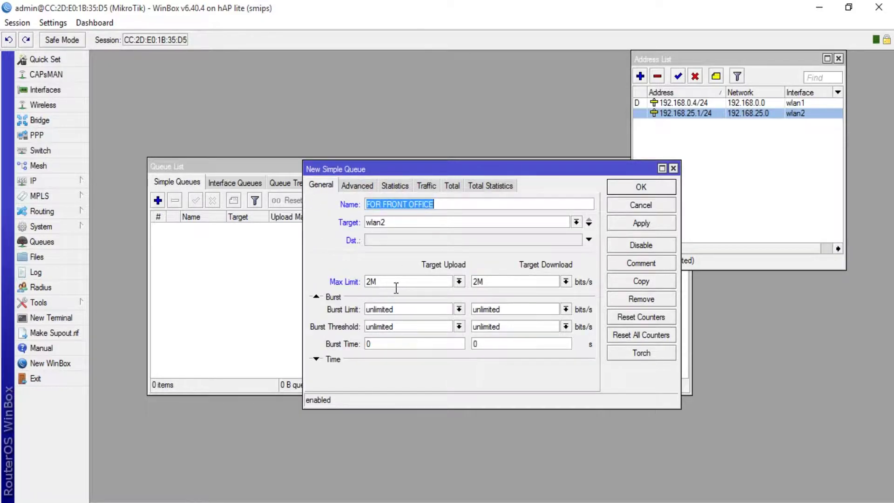
{"action": "left_click", "coordinate": [350, 189]}
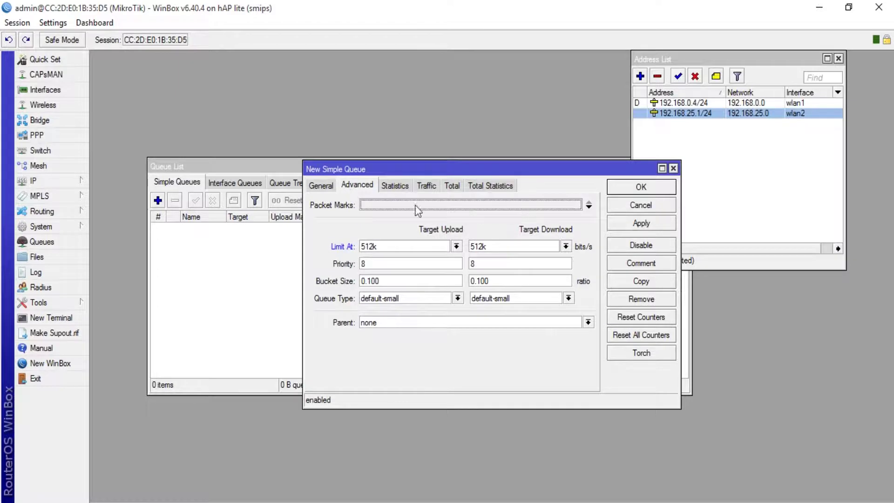
{"action": "left_click", "coordinate": [642, 224]}
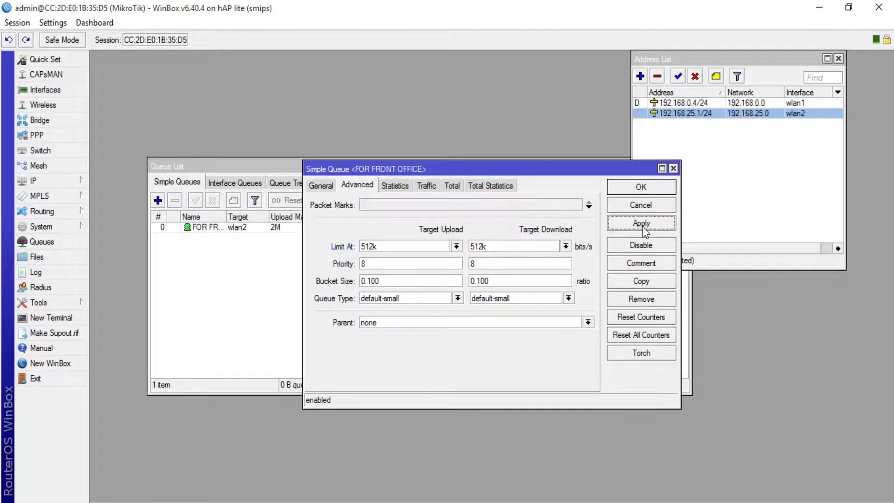
{"action": "left_click", "coordinate": [647, 189]}
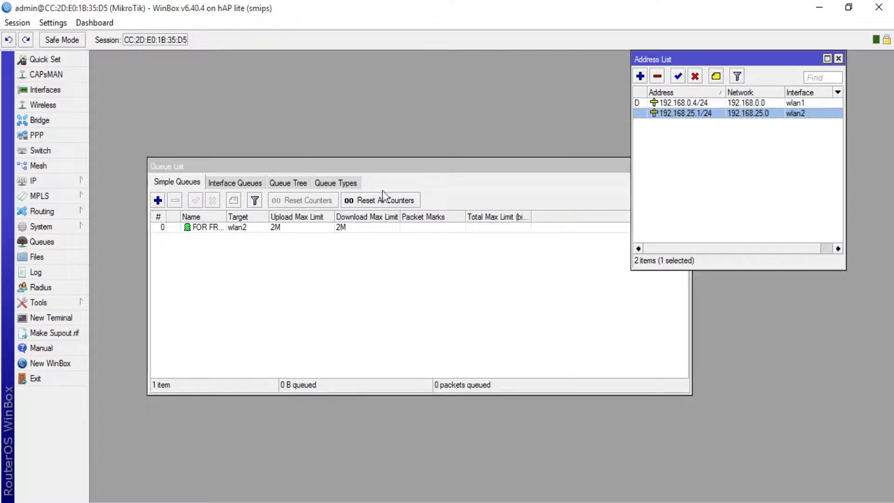
Widen the Name column in the queue list and open the FOR FRONT OFFICE queue's settings
{"action": "left_click_drag", "start_coordinate": [223, 217], "coordinate": [330, 217]}
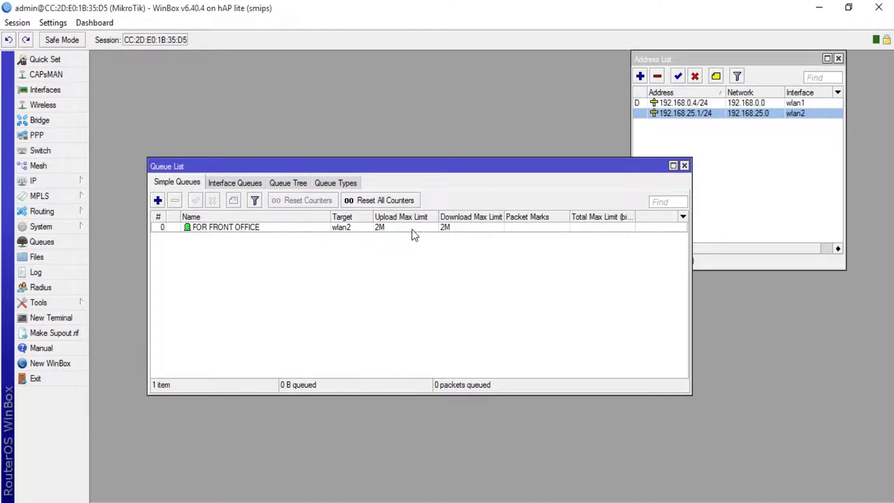
{"action": "left_click", "coordinate": [464, 233]}
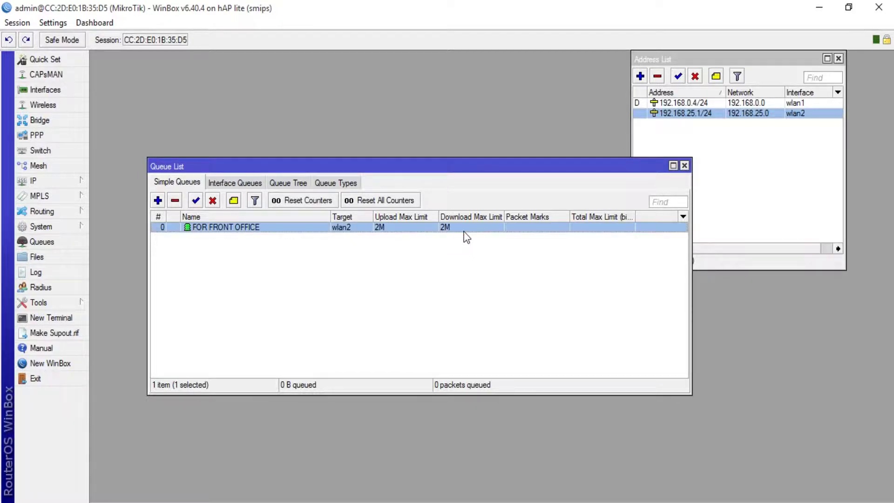
{"action": "double_click", "coordinate": [463, 231]}
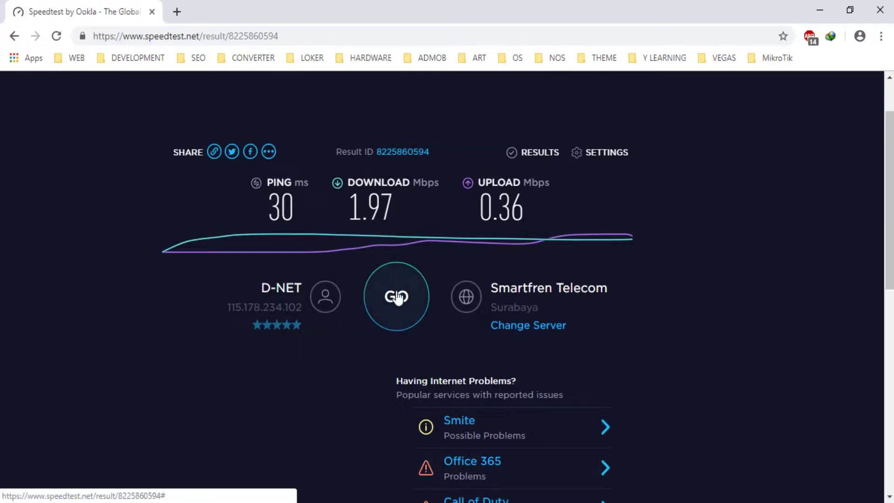
Run Speedtest again in the browser and arrange a reduced WinBox window over it, showing the queue's general settings for comparison
{"action": "left_click", "coordinate": [397, 297]}
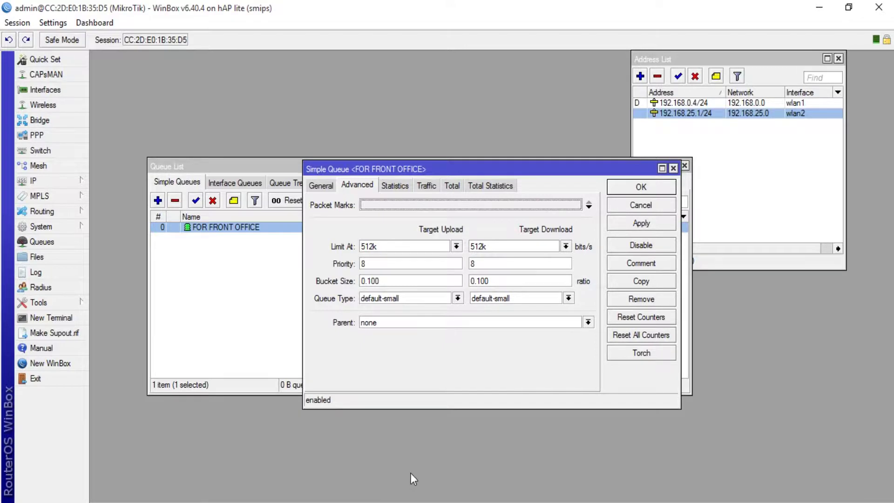
{"action": "left_click", "coordinate": [849, 7]}
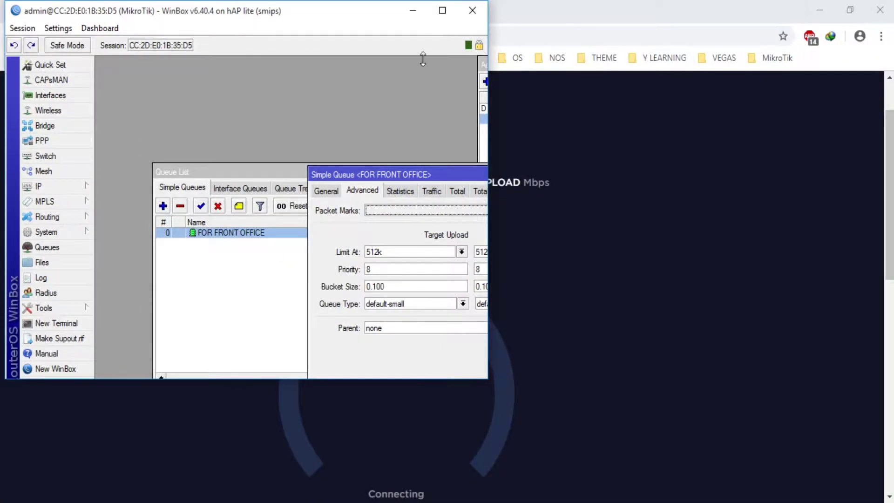
{"action": "left_click_drag", "start_coordinate": [207, 13], "coordinate": [667, 37]}
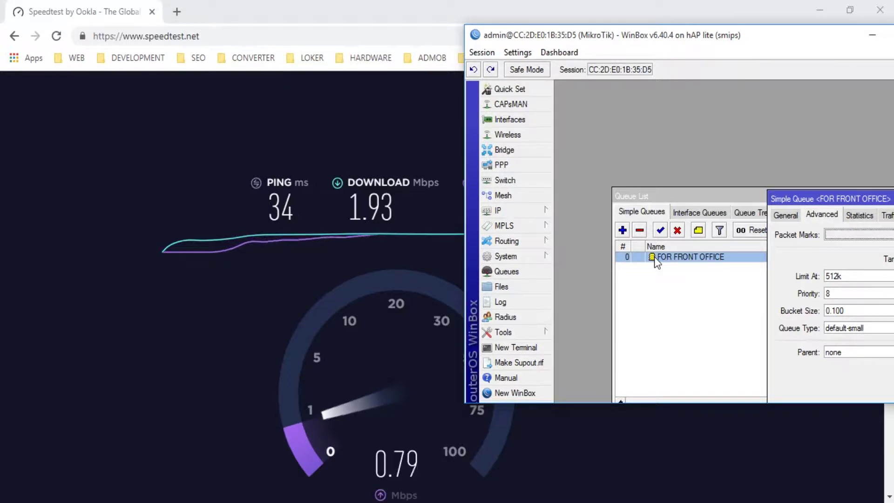
{"action": "left_click", "coordinate": [785, 216]}
{"action": "left_click_drag", "start_coordinate": [788, 192], "coordinate": [653, 116]}
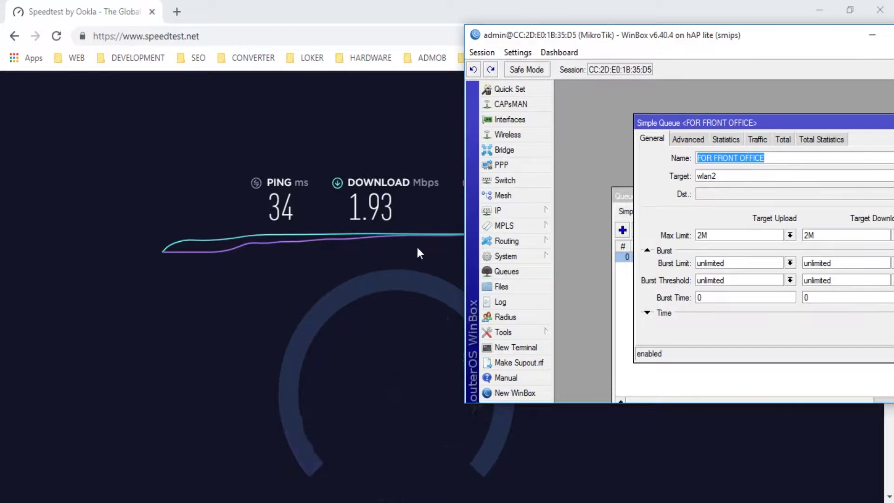
Set the FOR FRONT OFFICE queue's Max Limit to 768k for both target upload and target download and apply the change
{"action": "left_click_drag", "start_coordinate": [528, 35], "coordinate": [388, 50]}
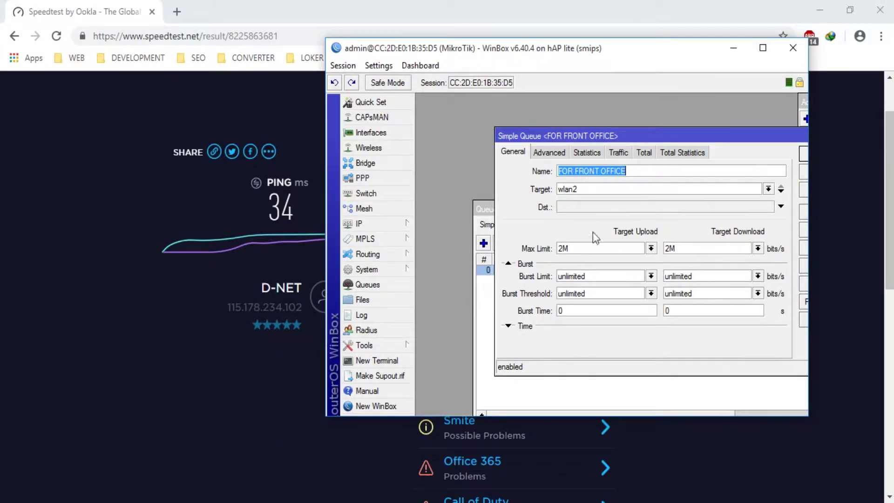
{"action": "left_click", "coordinate": [650, 248]}
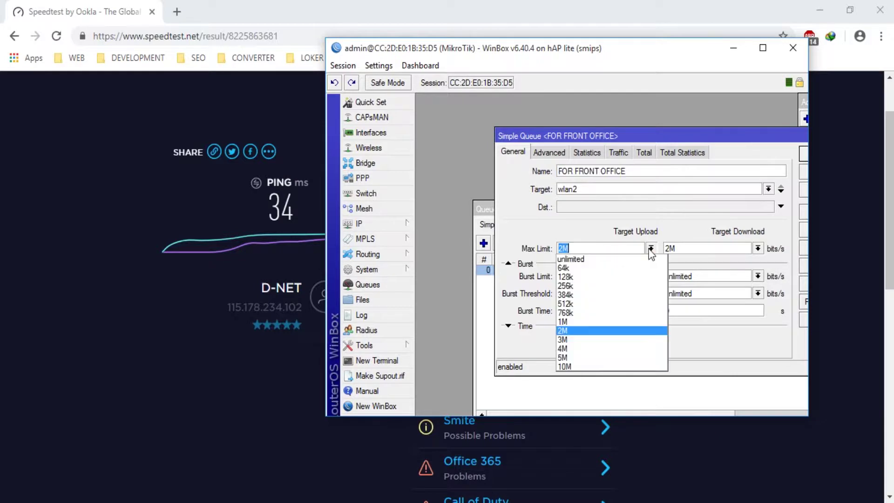
{"action": "left_click", "coordinate": [621, 313]}
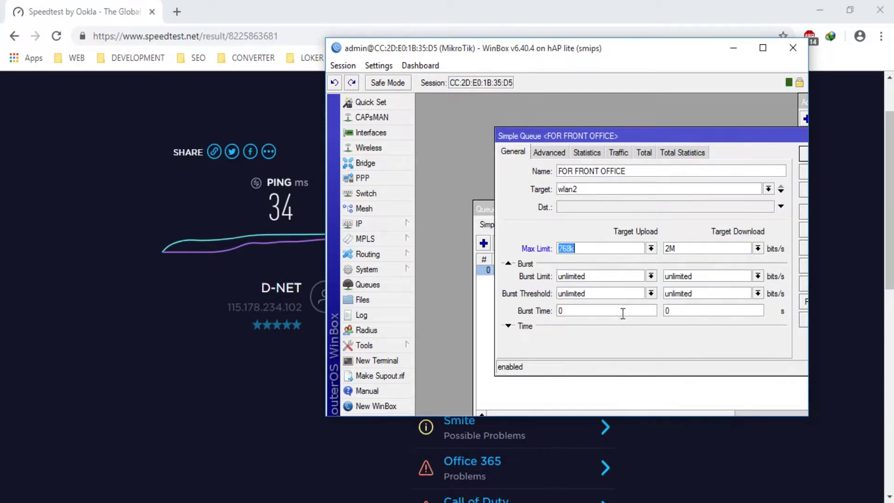
{"action": "left_click", "coordinate": [757, 250]}
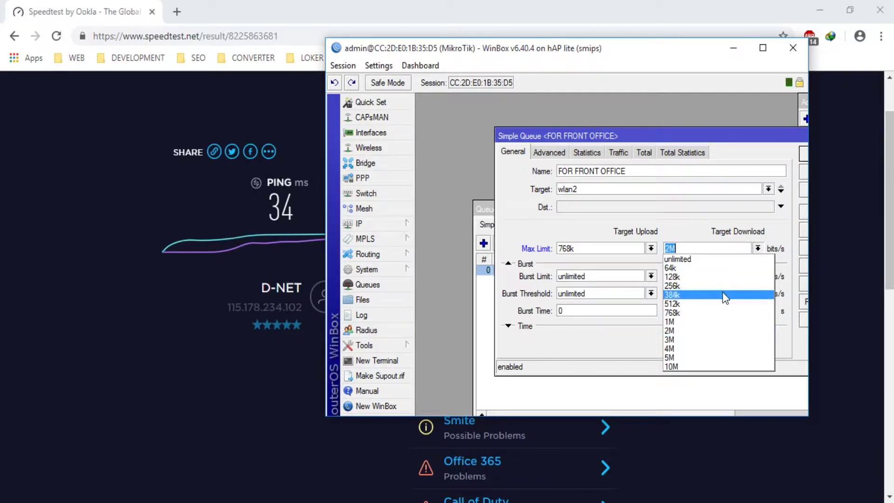
{"action": "left_click", "coordinate": [719, 313]}
{"action": "left_click_drag", "start_coordinate": [691, 140], "coordinate": [632, 144]}
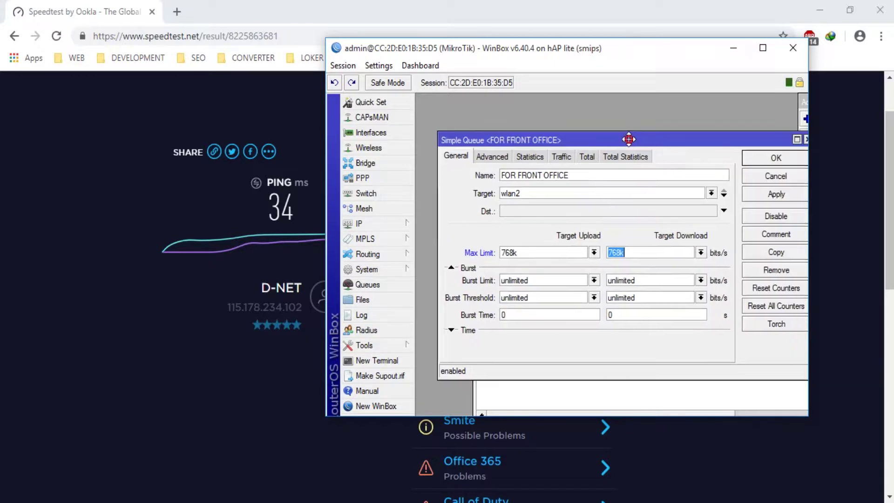
{"action": "left_click", "coordinate": [782, 199]}
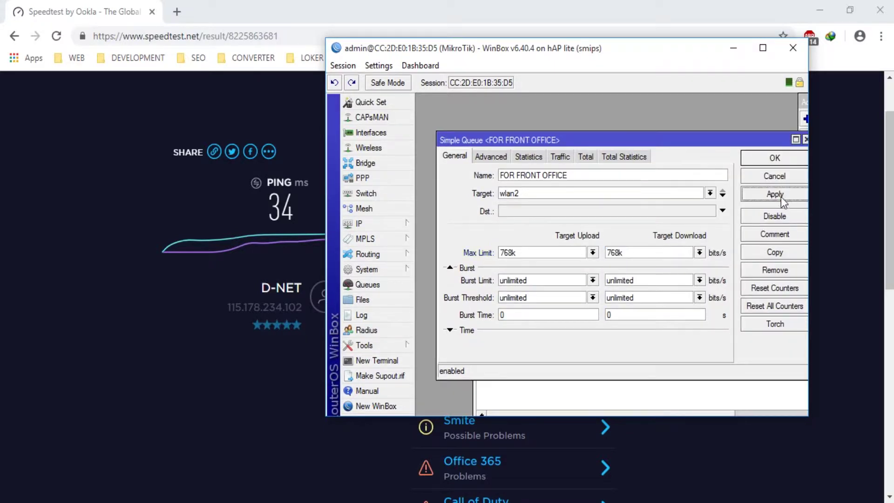
Check the queue's advanced Limit At values, return to its general settings, apply them and close the queue dialog
{"action": "left_click", "coordinate": [486, 160]}
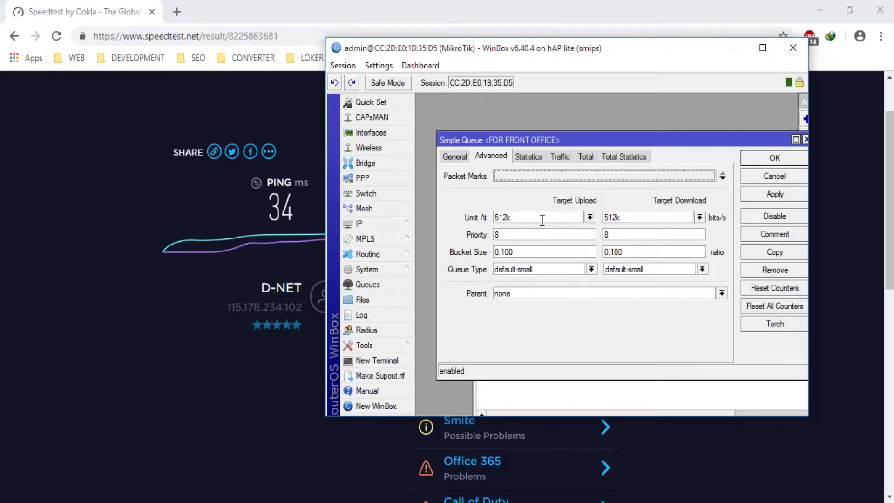
{"action": "left_click", "coordinate": [455, 157]}
{"action": "left_click", "coordinate": [785, 199]}
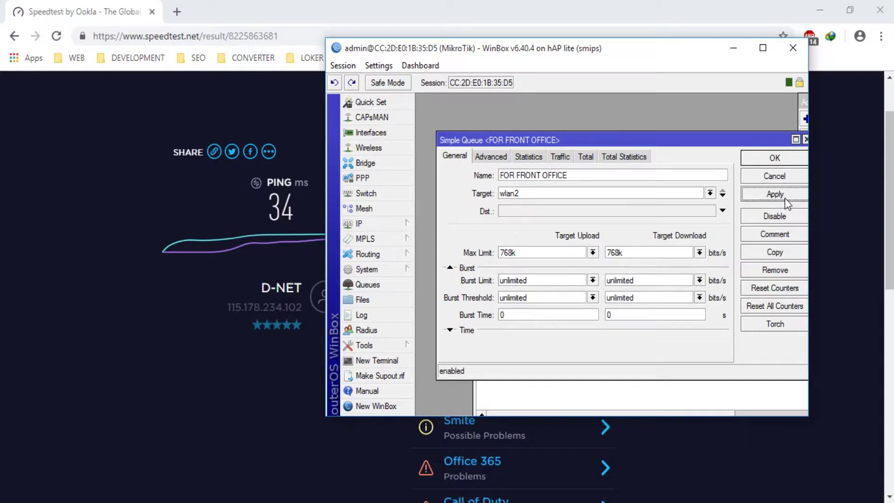
{"action": "left_click", "coordinate": [775, 158]}
Run Speedtest again in the browser with the WinBox window moved aside and the queue list's max limits in view for comparison
{"action": "left_click_drag", "start_coordinate": [423, 52], "coordinate": [601, 43]}
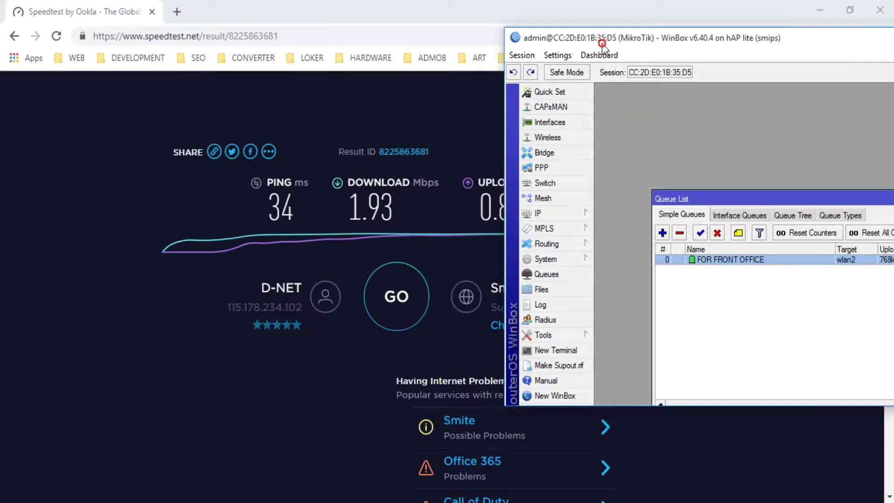
{"action": "left_click", "coordinate": [396, 298]}
{"action": "key", "text": "alt+Tab"}
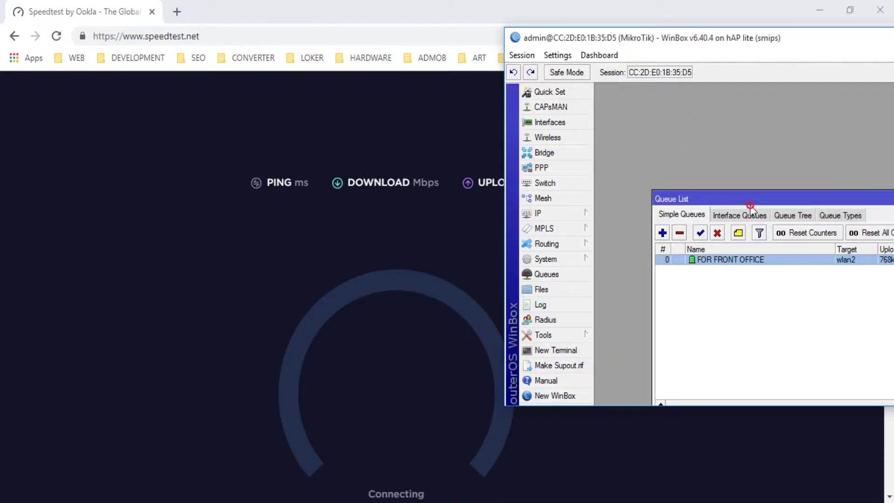
{"action": "left_click_drag", "start_coordinate": [714, 199], "coordinate": [622, 187]}
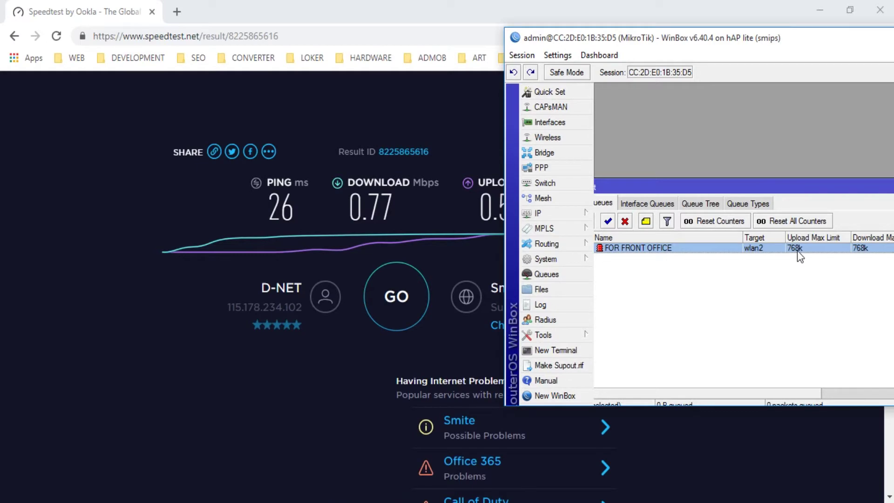
Maximize the WinBox window and arrange the Queue List and Address List windows side by side
{"action": "left_click_drag", "start_coordinate": [708, 40], "coordinate": [449, 64]}
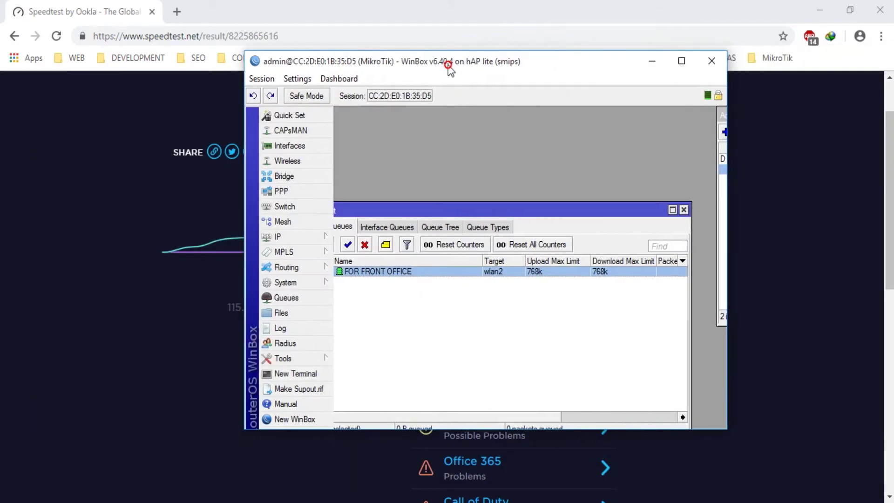
{"action": "left_click", "coordinate": [686, 66]}
{"action": "left_click_drag", "start_coordinate": [259, 161], "coordinate": [407, 159]}
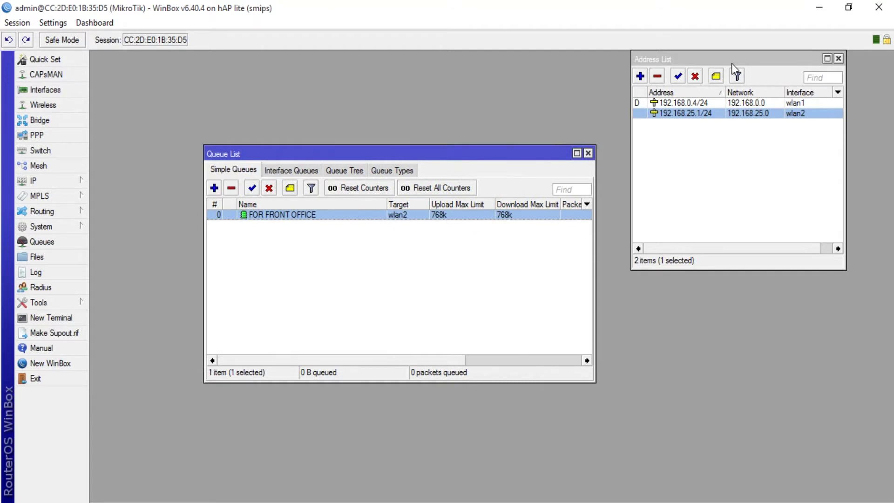
{"action": "left_click_drag", "start_coordinate": [722, 59], "coordinate": [696, 128]}
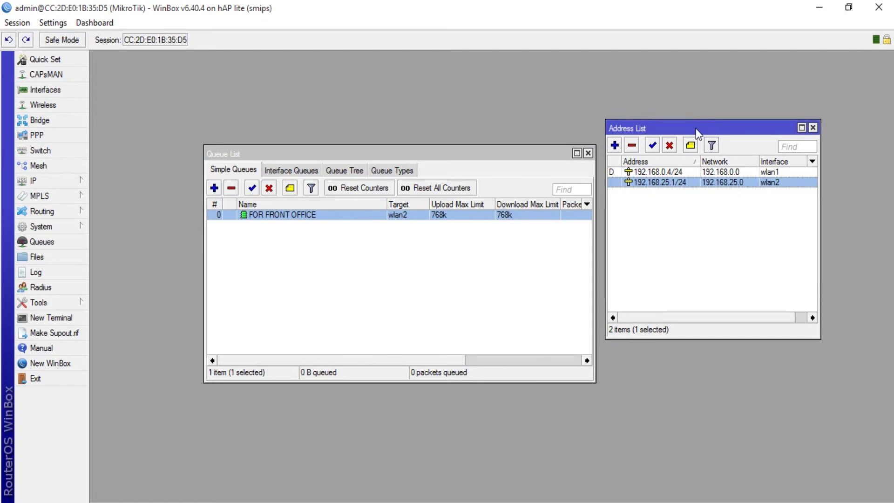